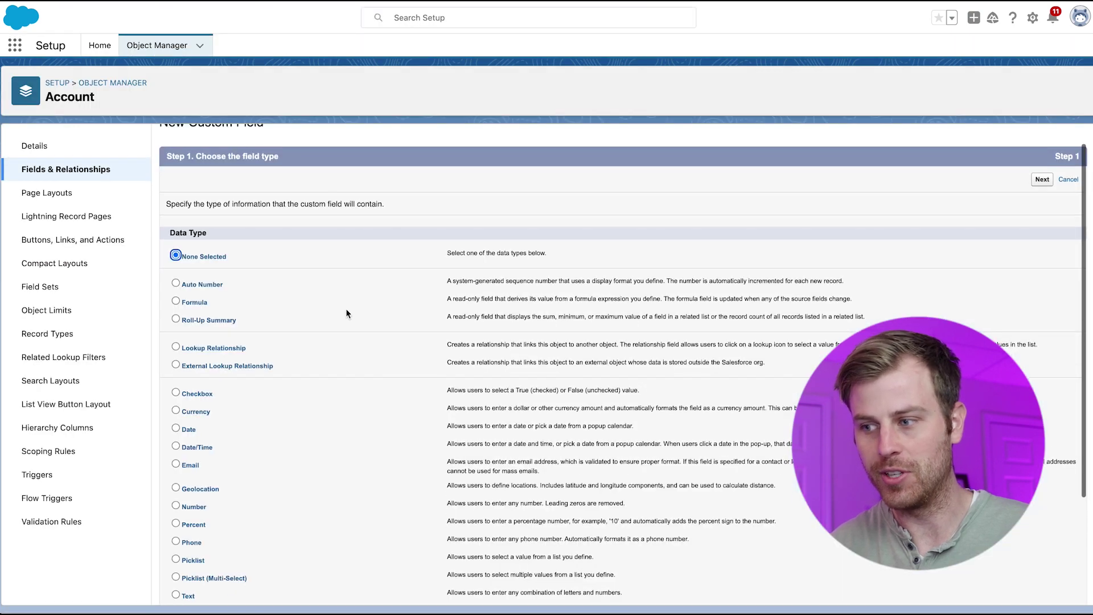
- Review a contact's Lead Source picklist options without changing them, then go to the Cases list
scroll(346, 313, "down", 5)
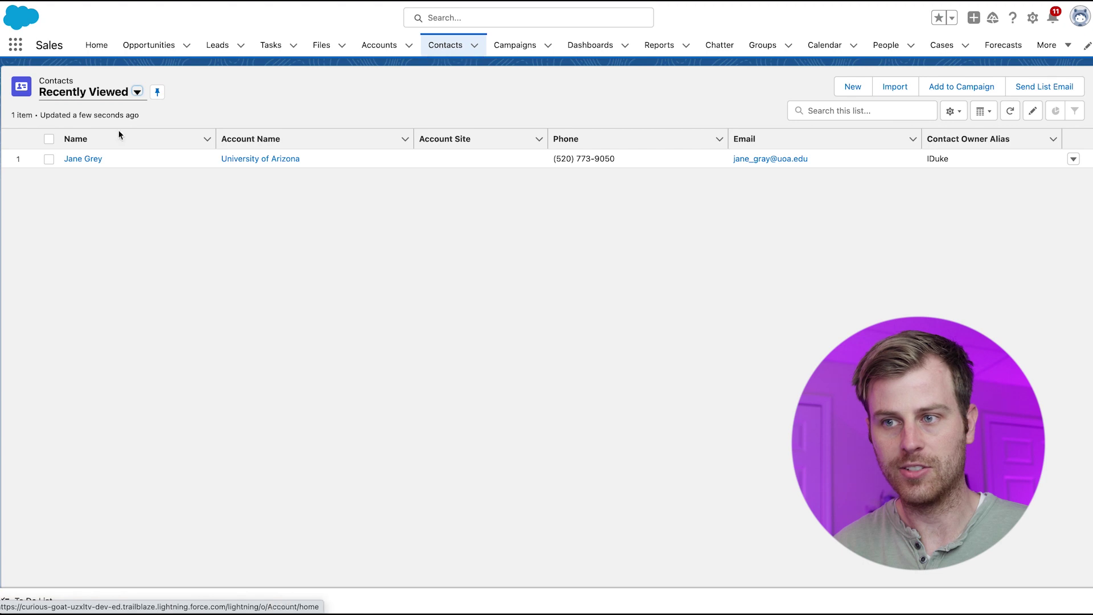
left_click(84, 159)
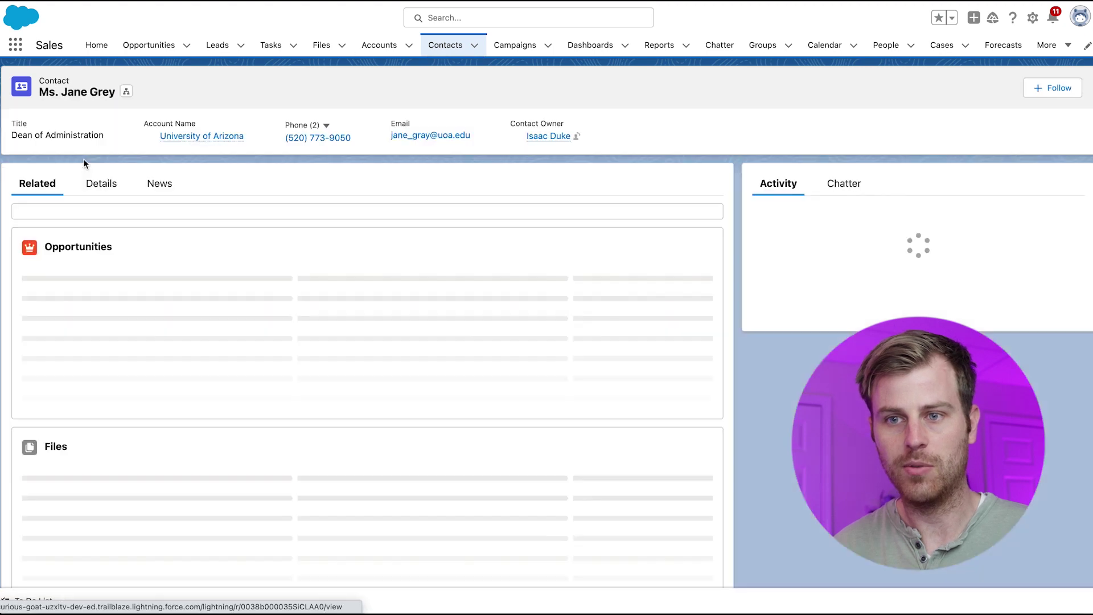
left_click(101, 182)
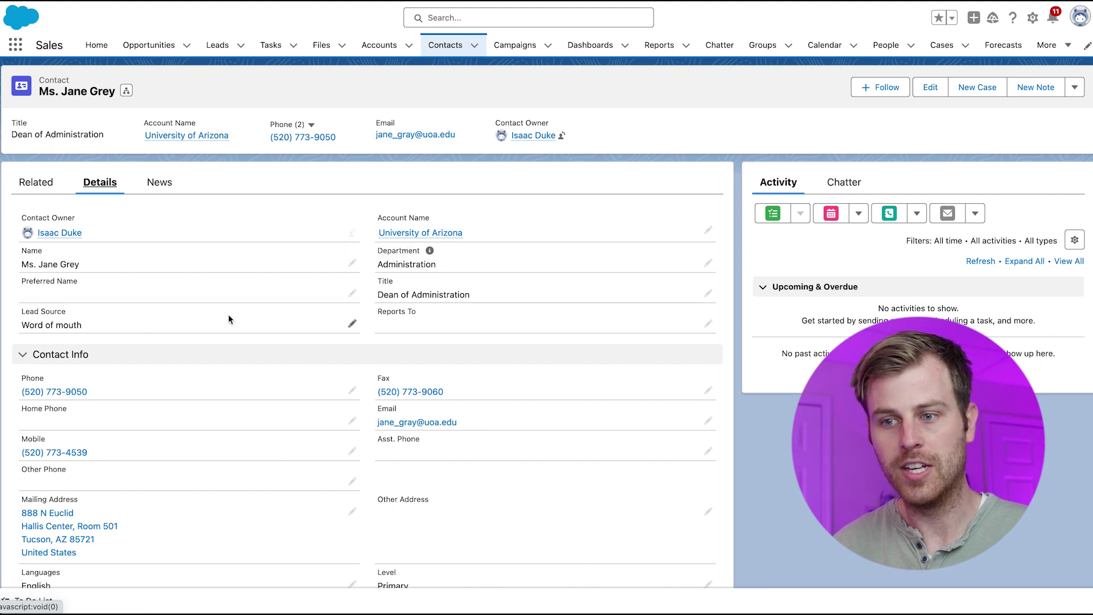
left_click(352, 326)
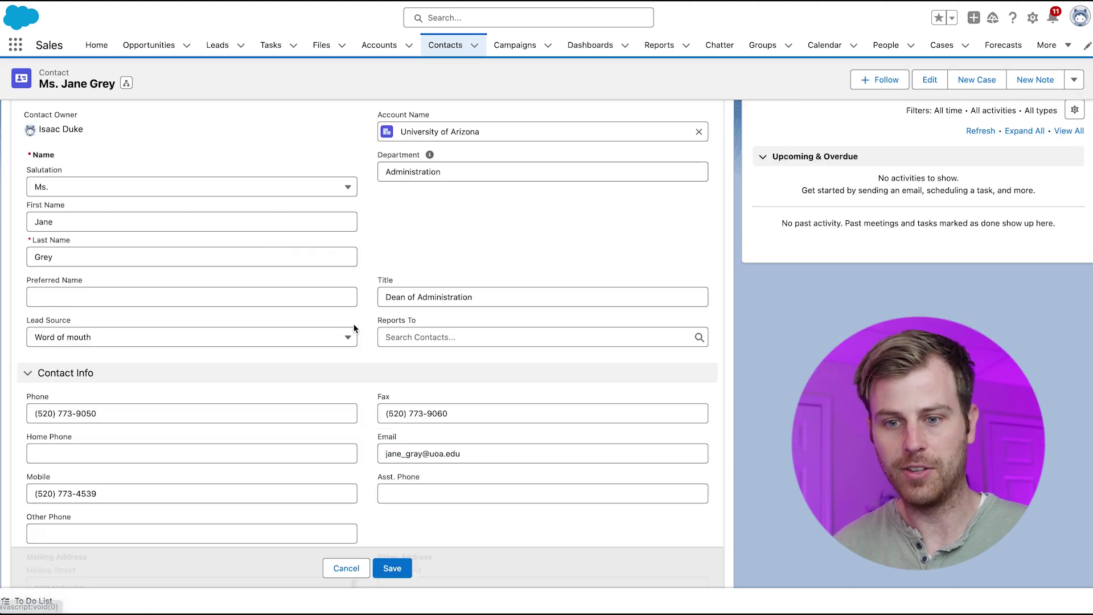
left_click(328, 341)
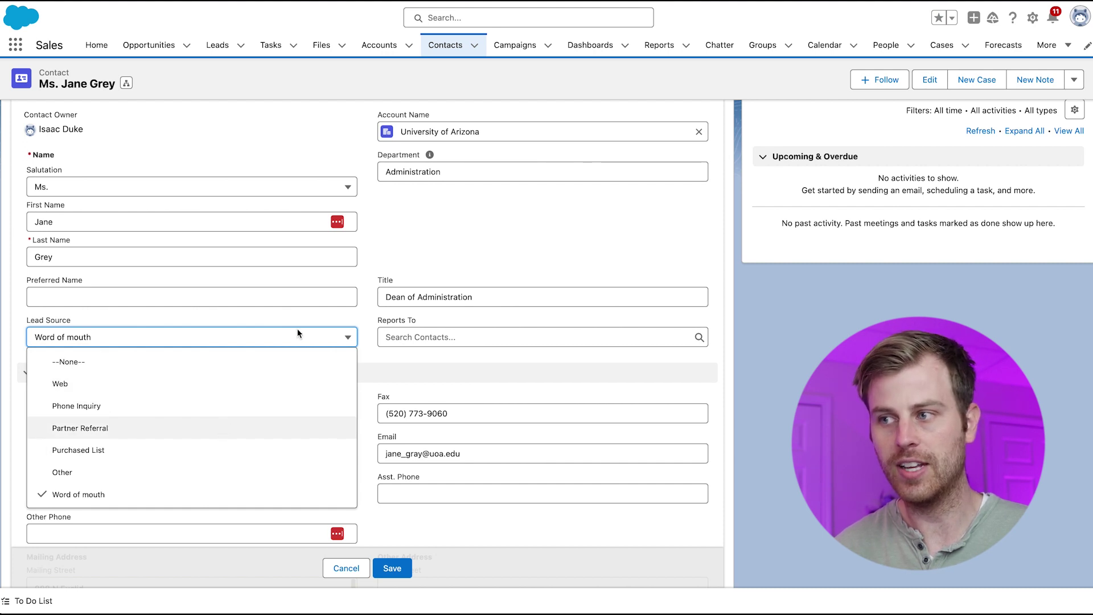
left_click(941, 45)
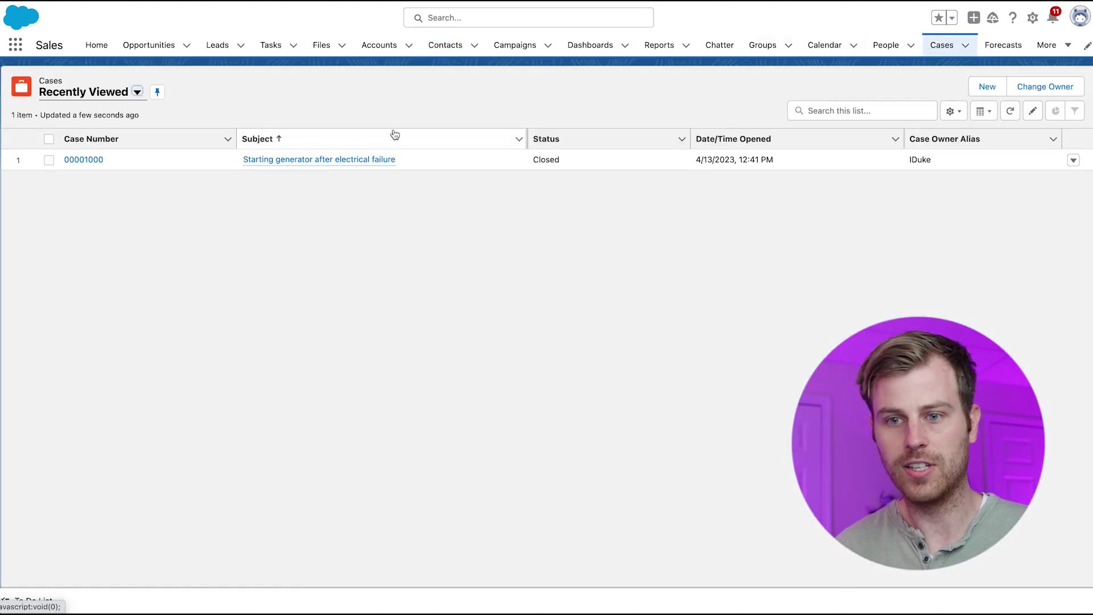
- Open the 'Starting generator after electrical failure' case and inline-edit its Status, leaving it Closed
left_click(85, 164)
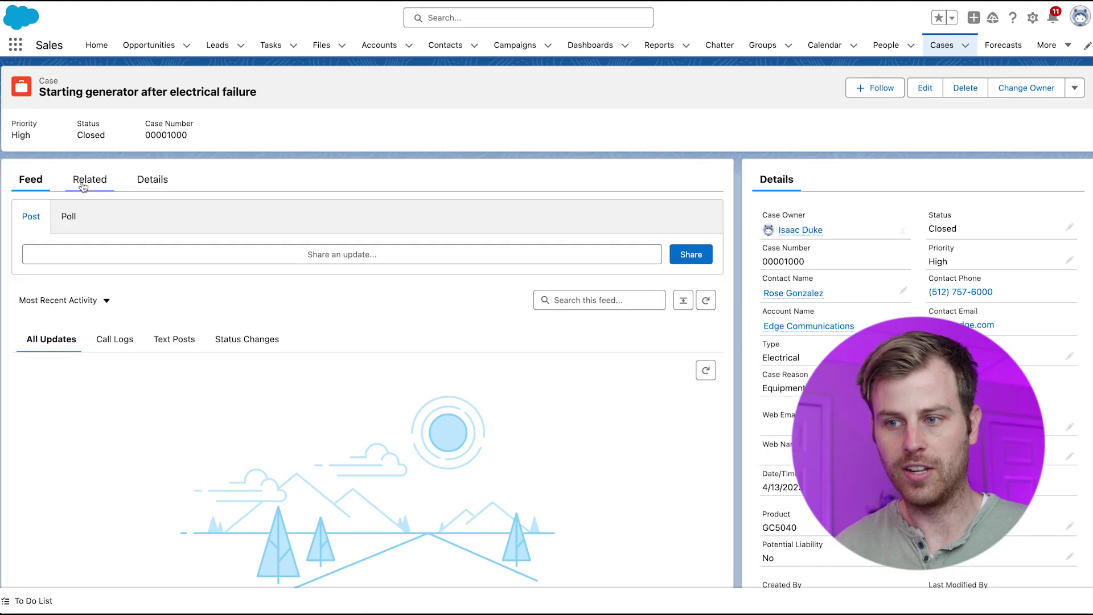
left_click(85, 180)
left_click(148, 181)
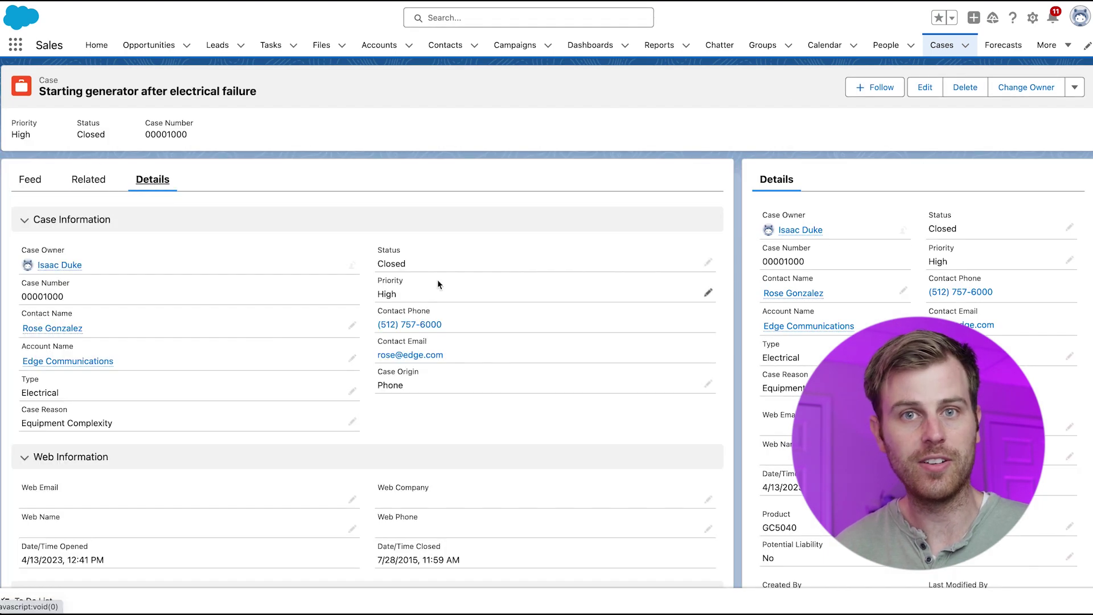
left_click(708, 264)
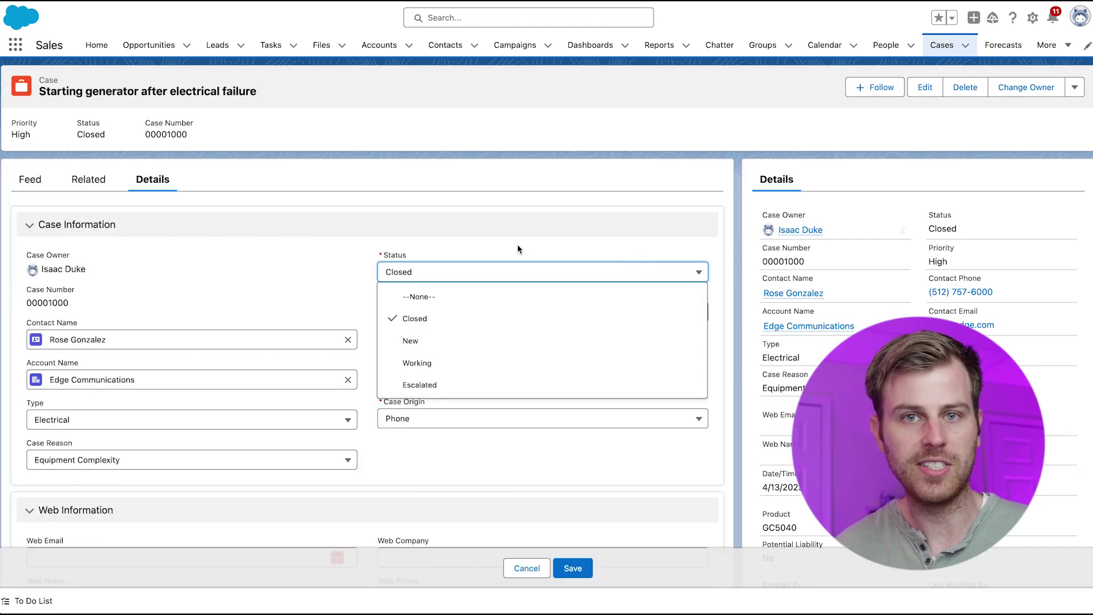
left_click(517, 250)
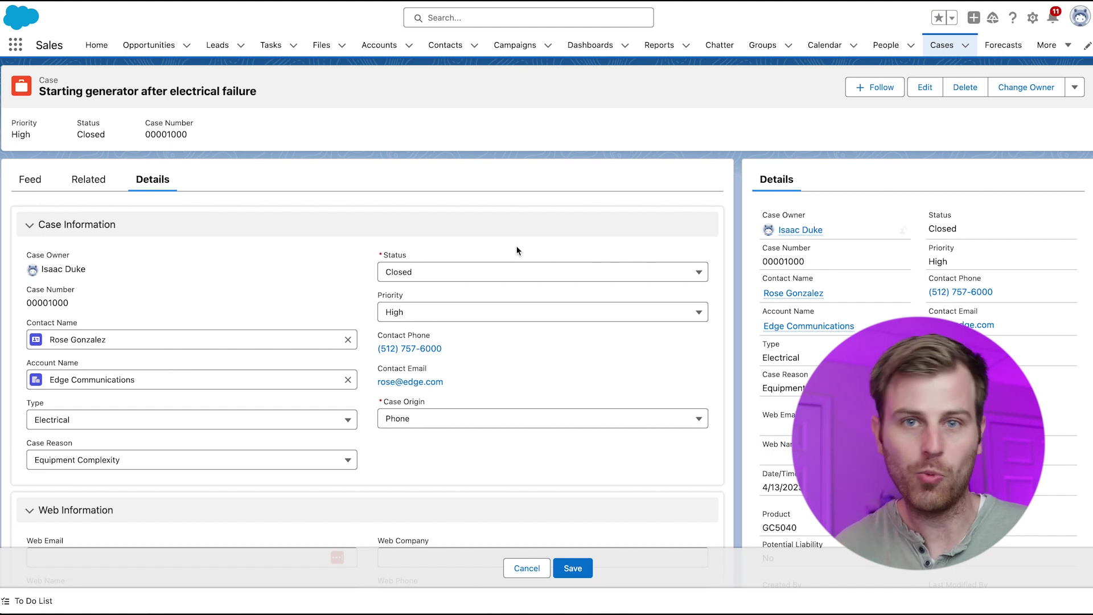
left_click(478, 274)
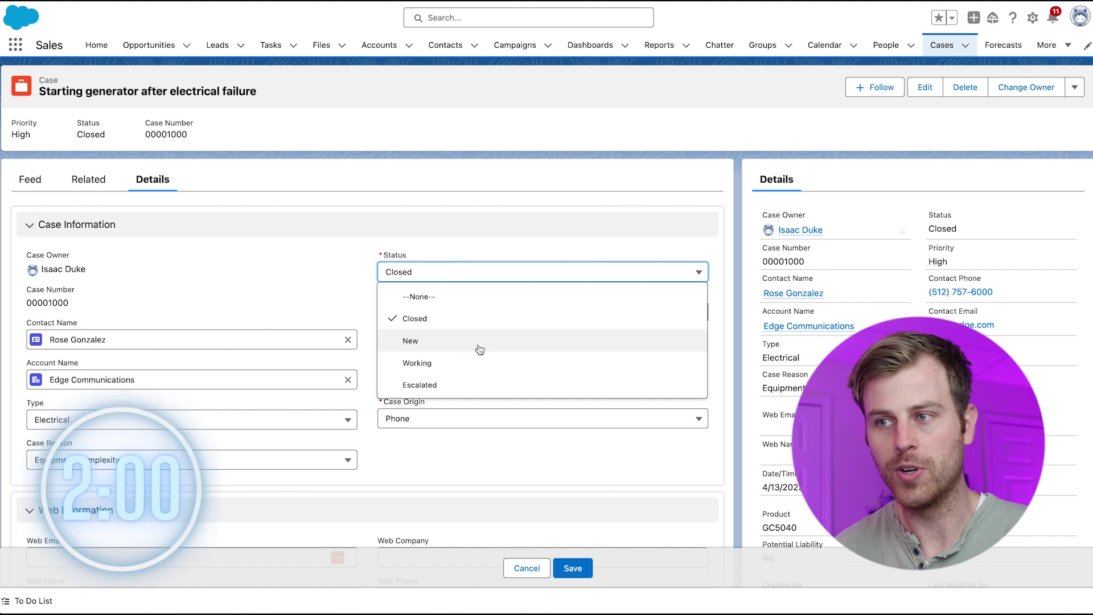
- Start a new custom field on the Account object from Setup's Object Manager
left_click(1032, 17)
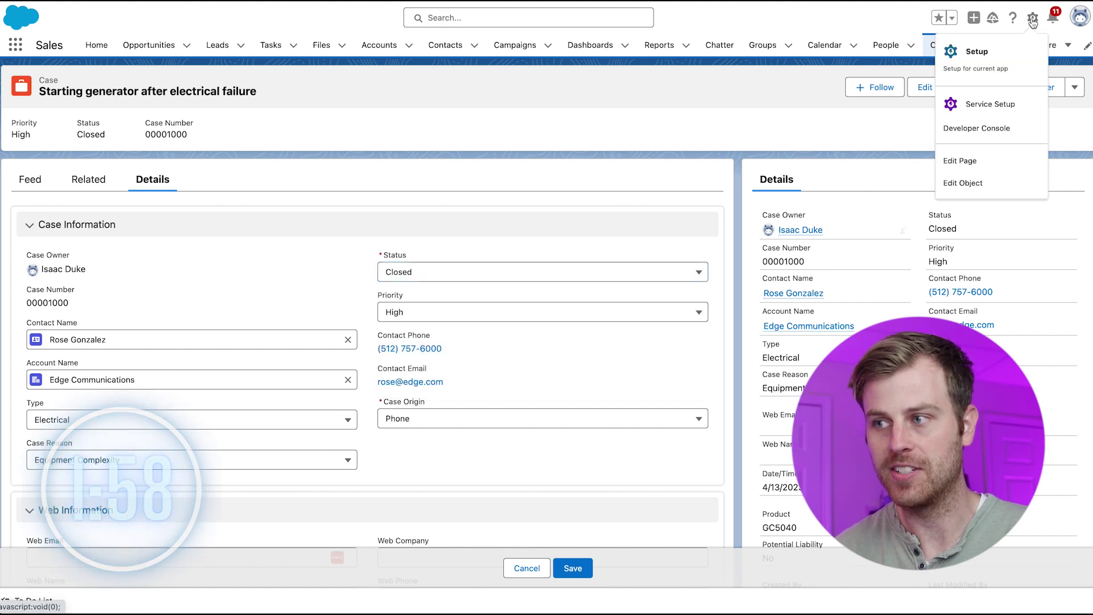
left_click(977, 52)
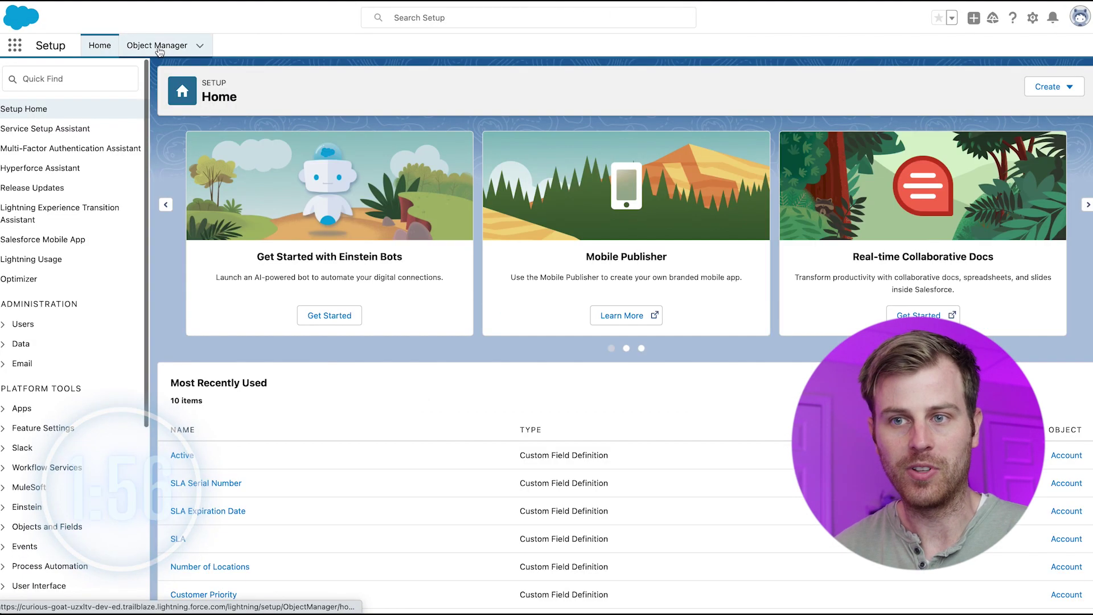
left_click(159, 50)
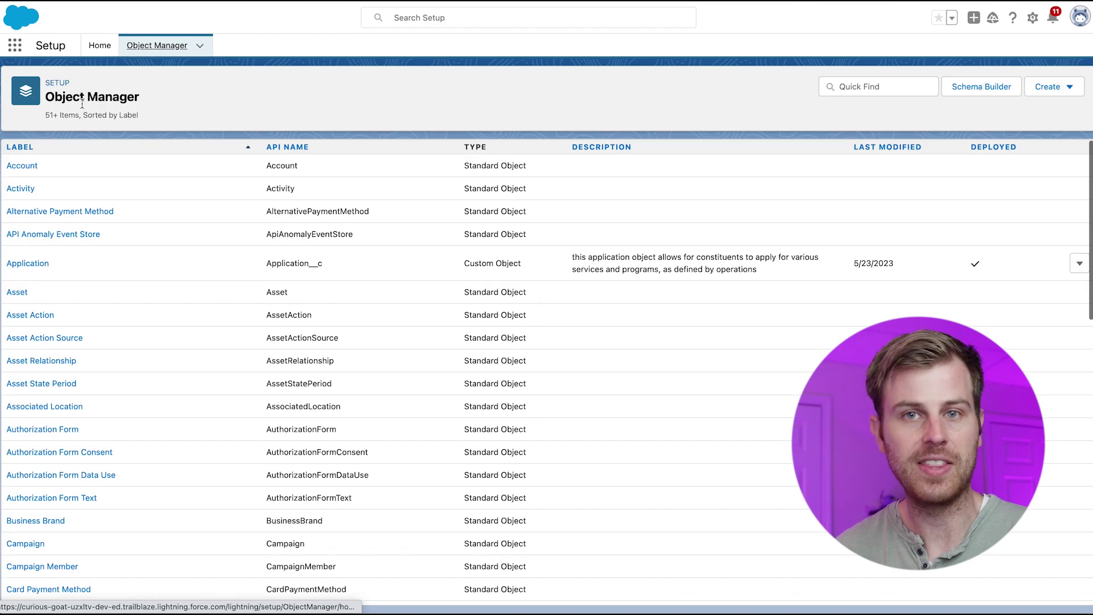
left_click(26, 165)
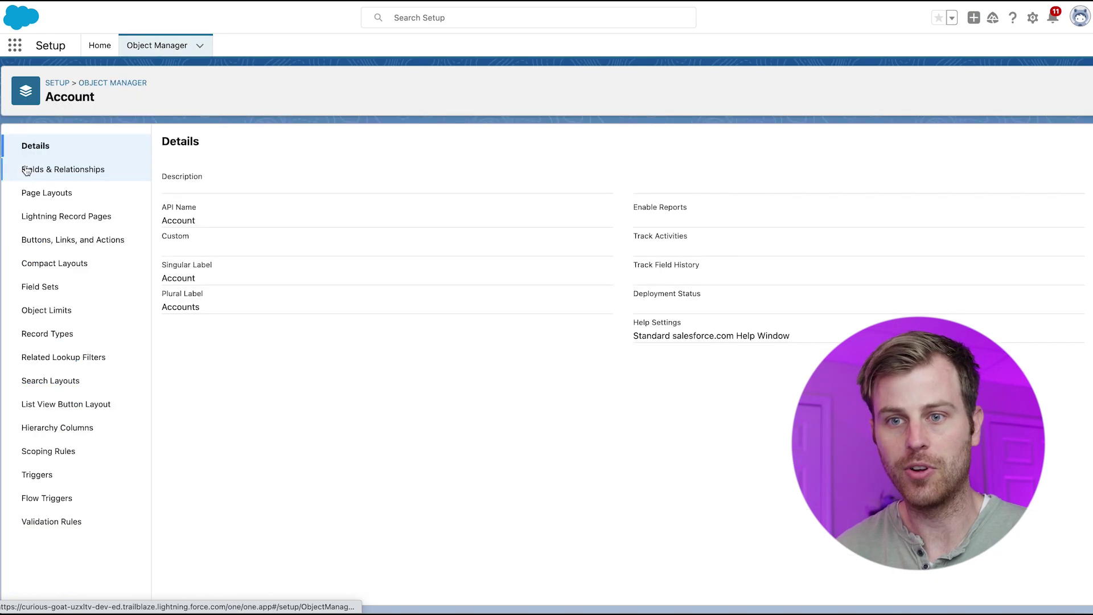
left_click(64, 168)
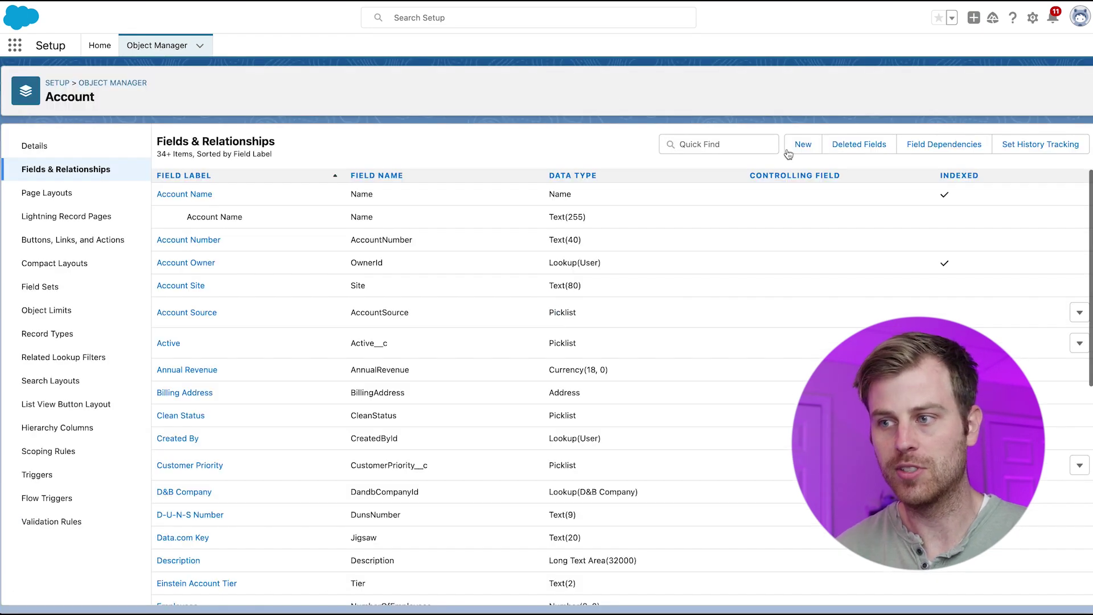
left_click(801, 146)
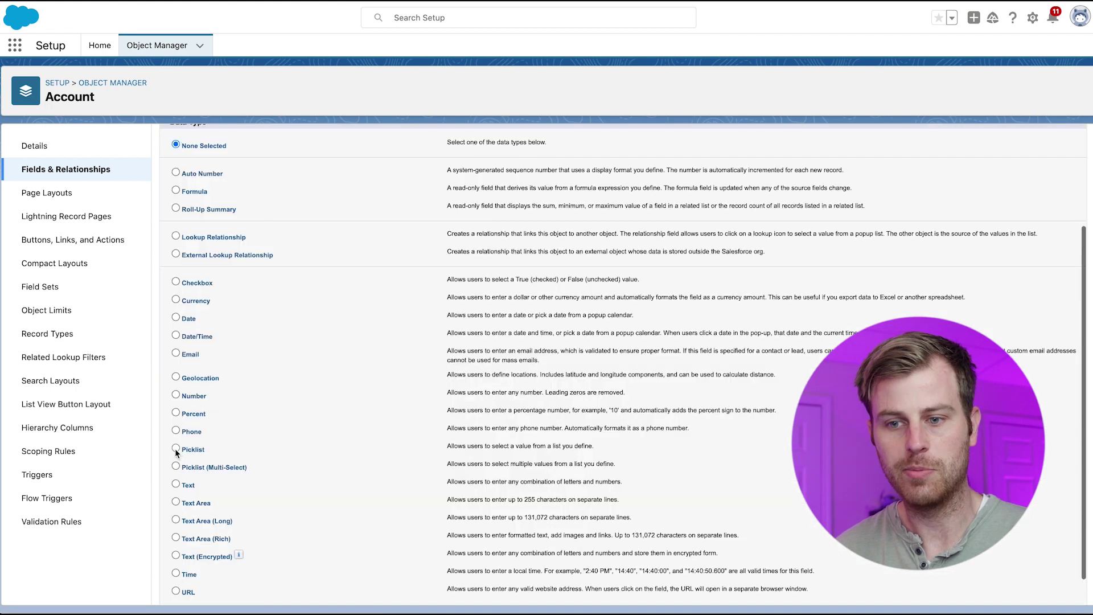
- Make it a picklist labelled 'Organization Type' with values entered manually
scroll(740, 256, "up", 3)
left_click(1041, 203)
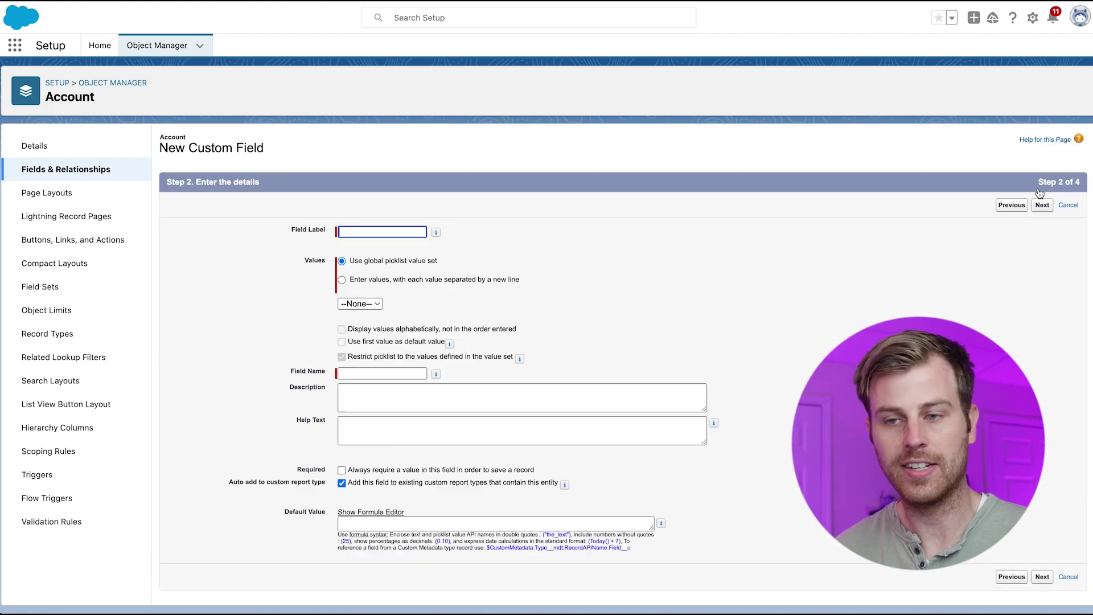
left_click(391, 232)
key("Escape")
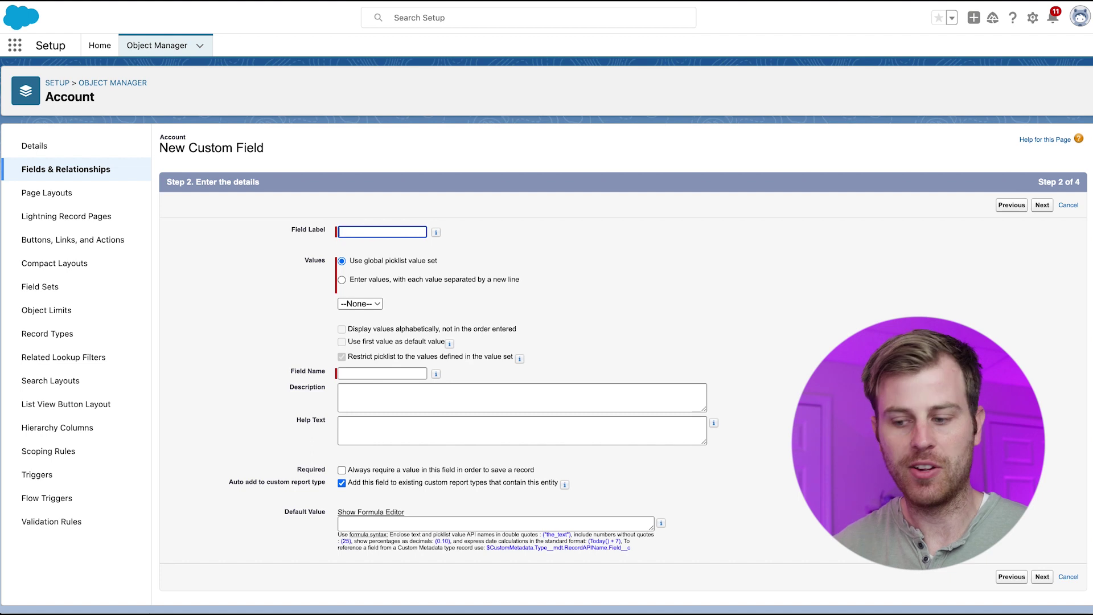
type("Organization Type")
left_click(470, 231)
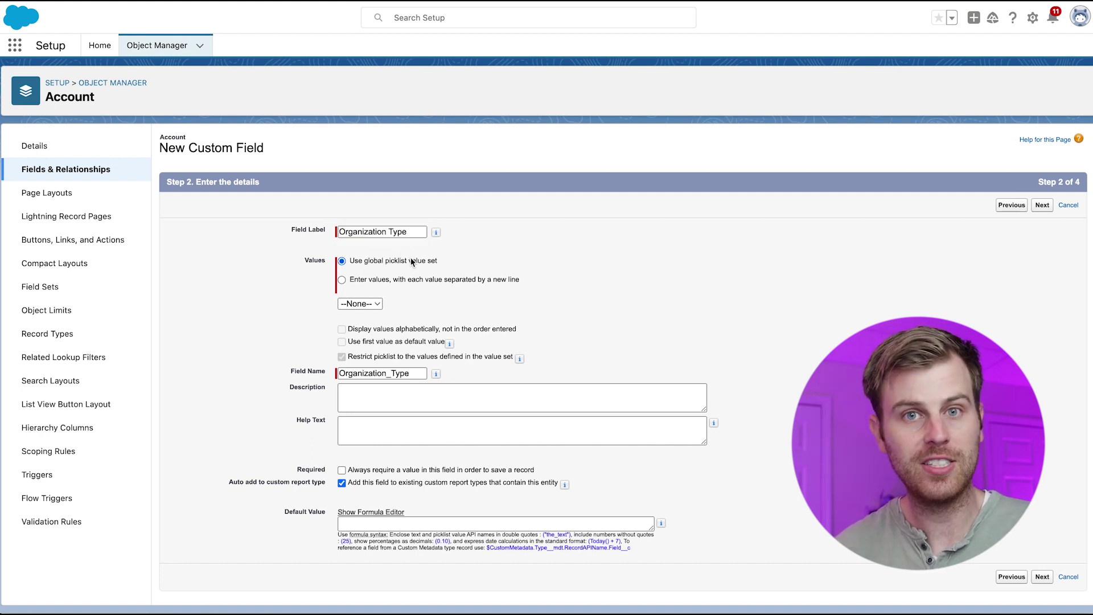
left_click(342, 279)
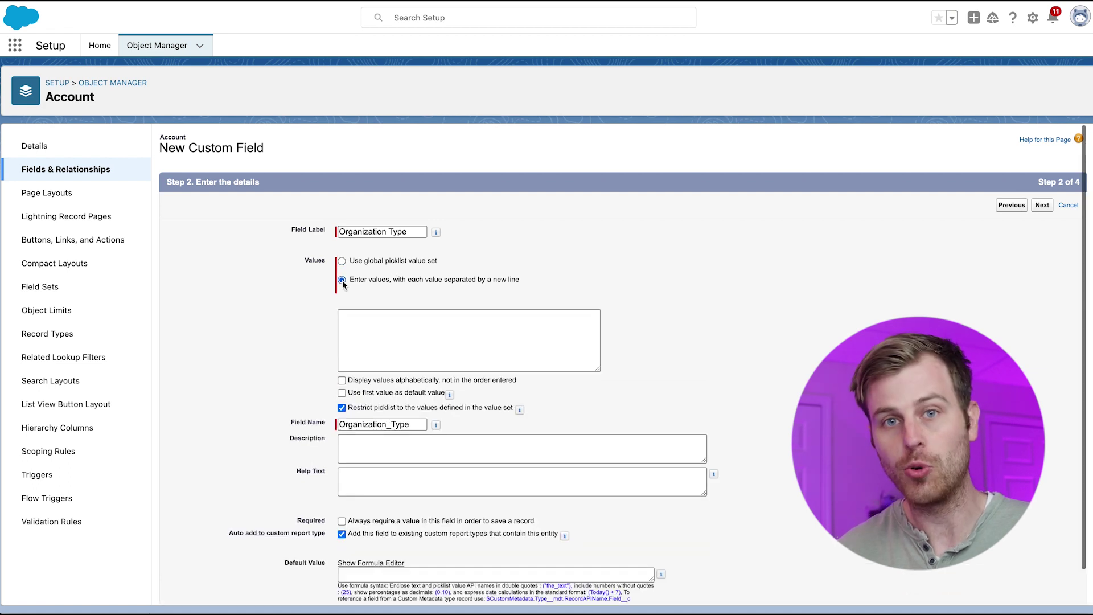
left_click(371, 321)
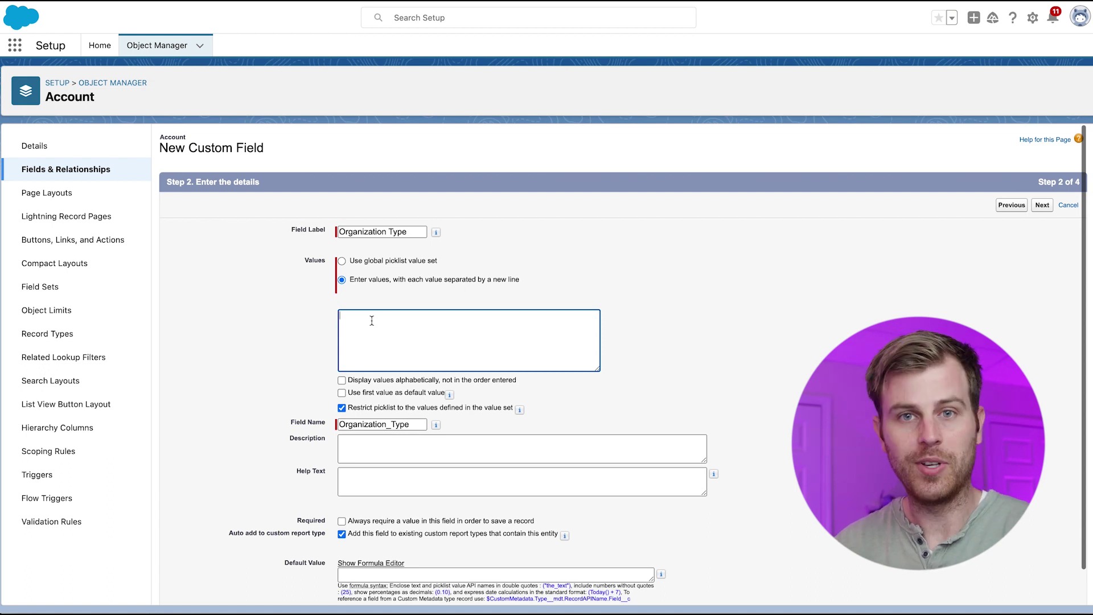
- Enter Nonprofit, Government Agency and Corporation as picklist values, displayed alphabetically
type("Nonprofit")
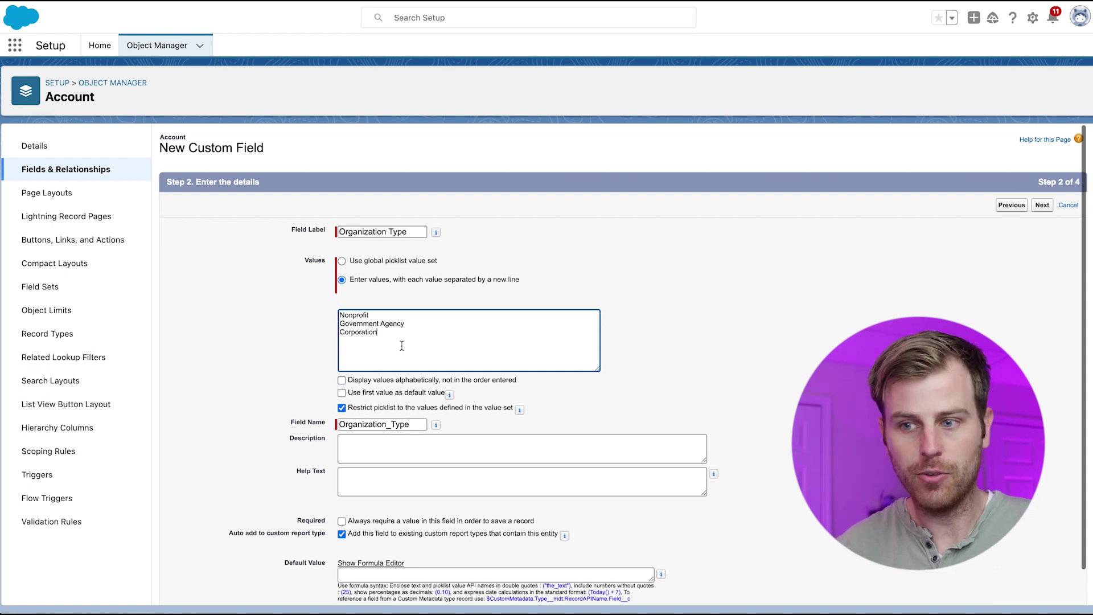
left_click_drag(383, 336, 321, 312)
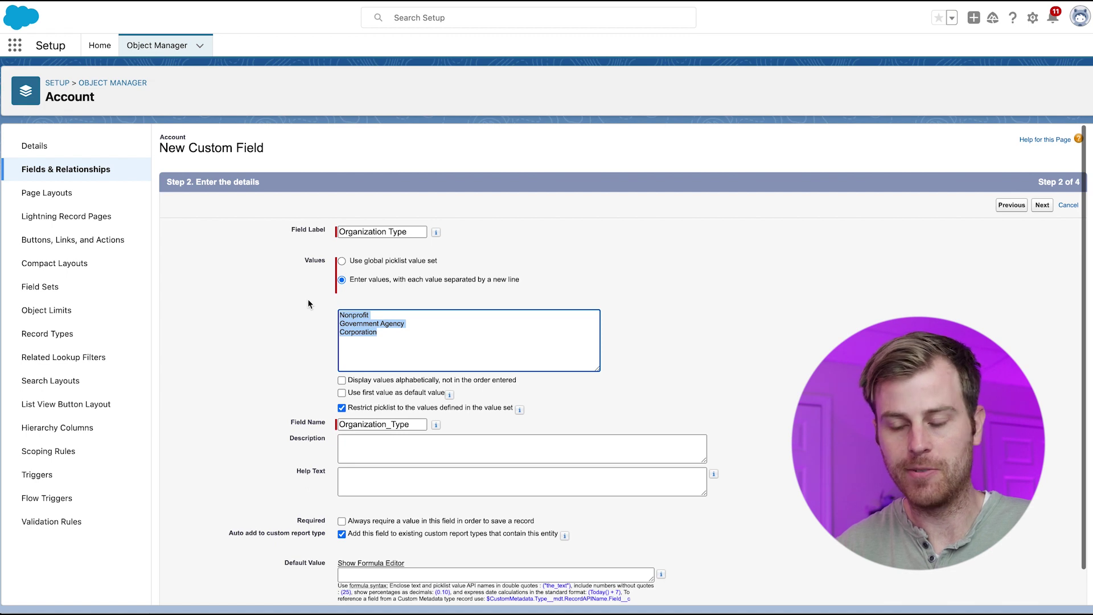
left_click(342, 380)
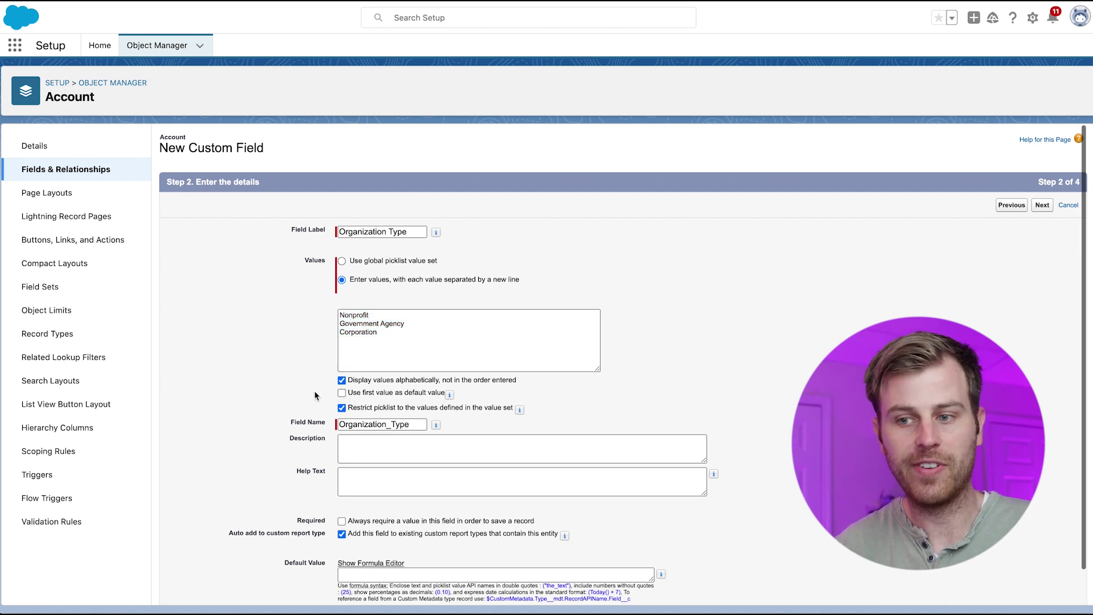
scroll(311, 395, "down", 1)
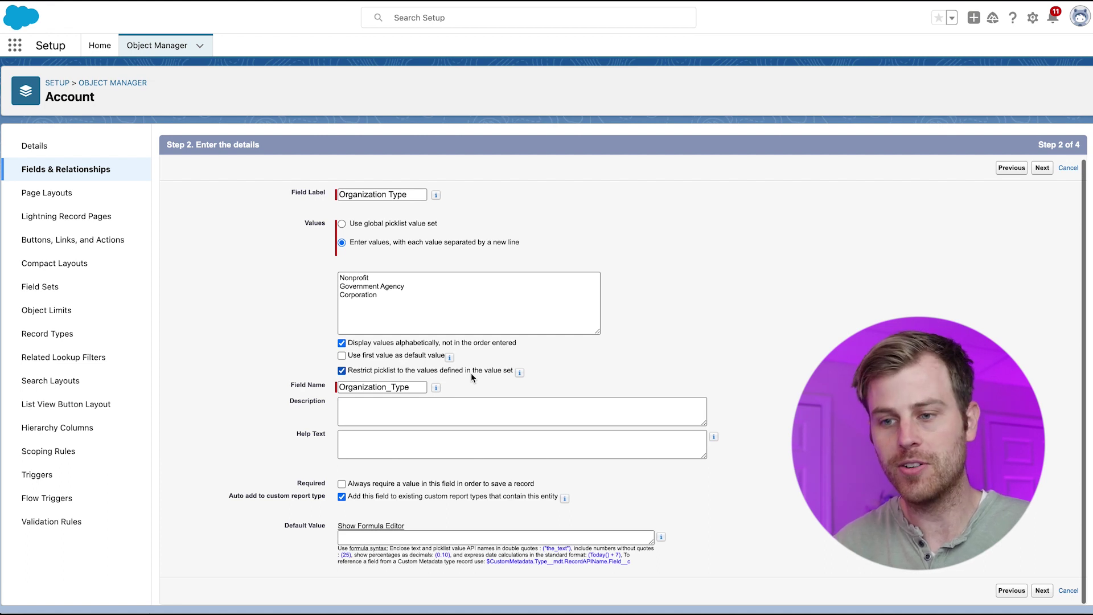
left_click(461, 413)
left_click(441, 456)
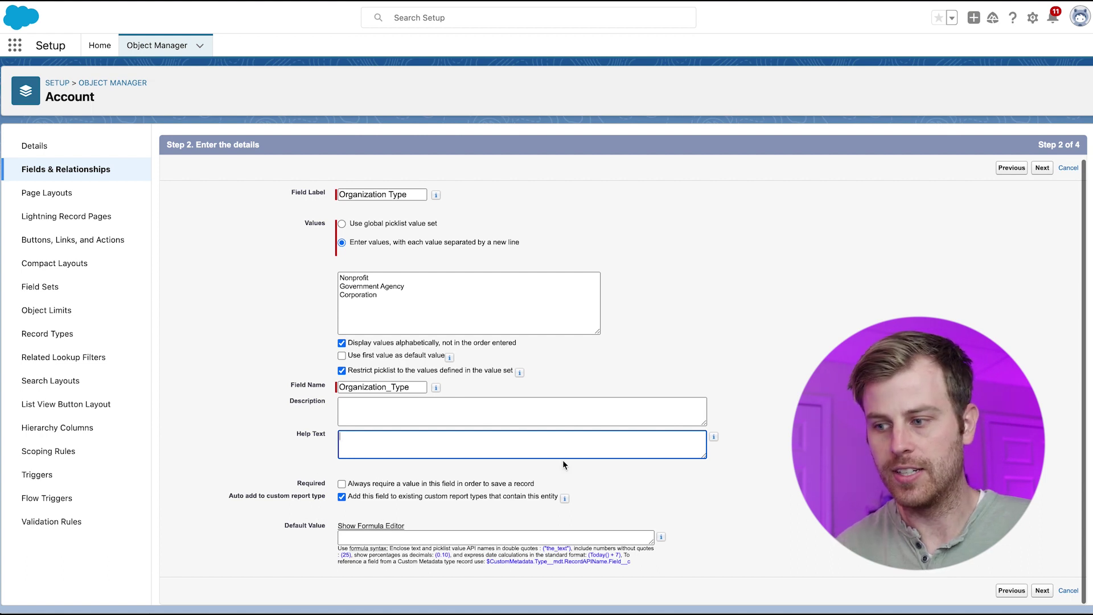
- Accept the default field-level security for the Organization Type field
left_click(1041, 590)
scroll(626, 370, "down", 3)
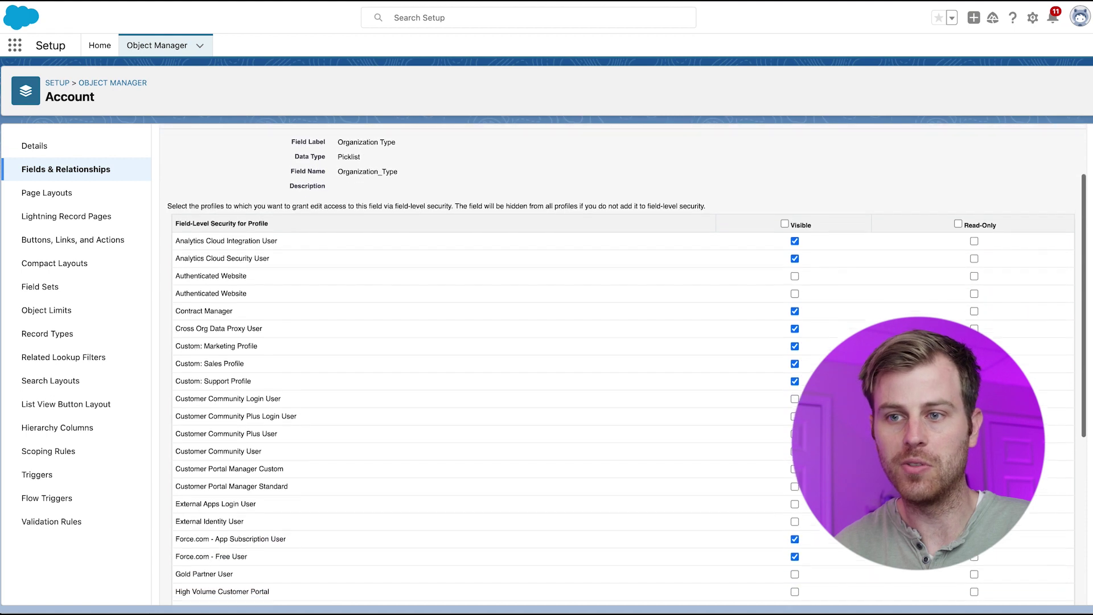
scroll(626, 370, "down", 3)
scroll(626, 370, "up", 6)
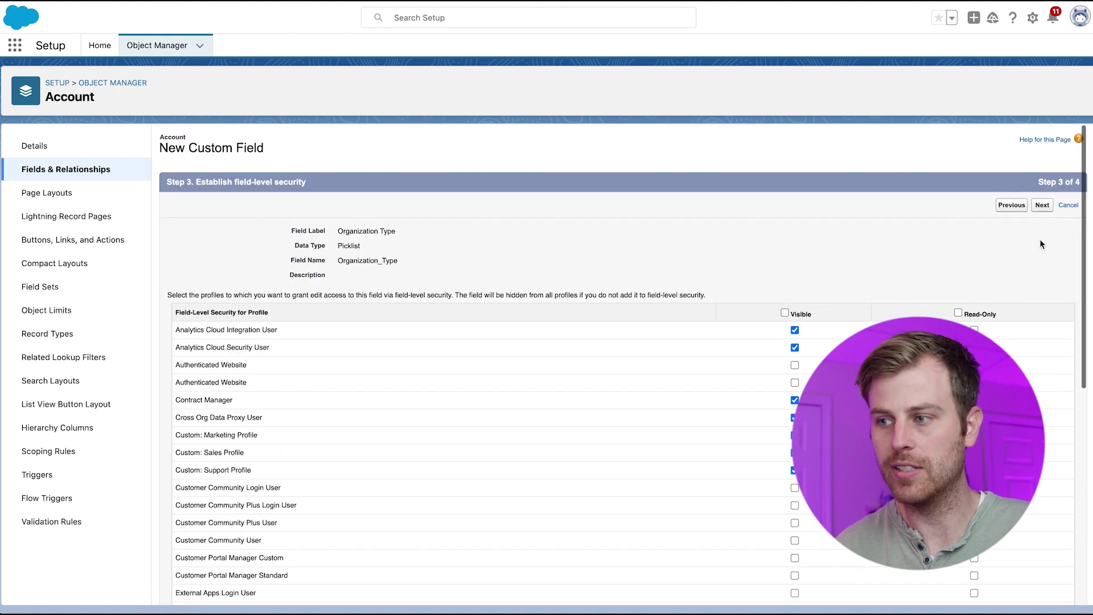
- Leave the field off the Sales and Support layouts and save it
left_click(1042, 206)
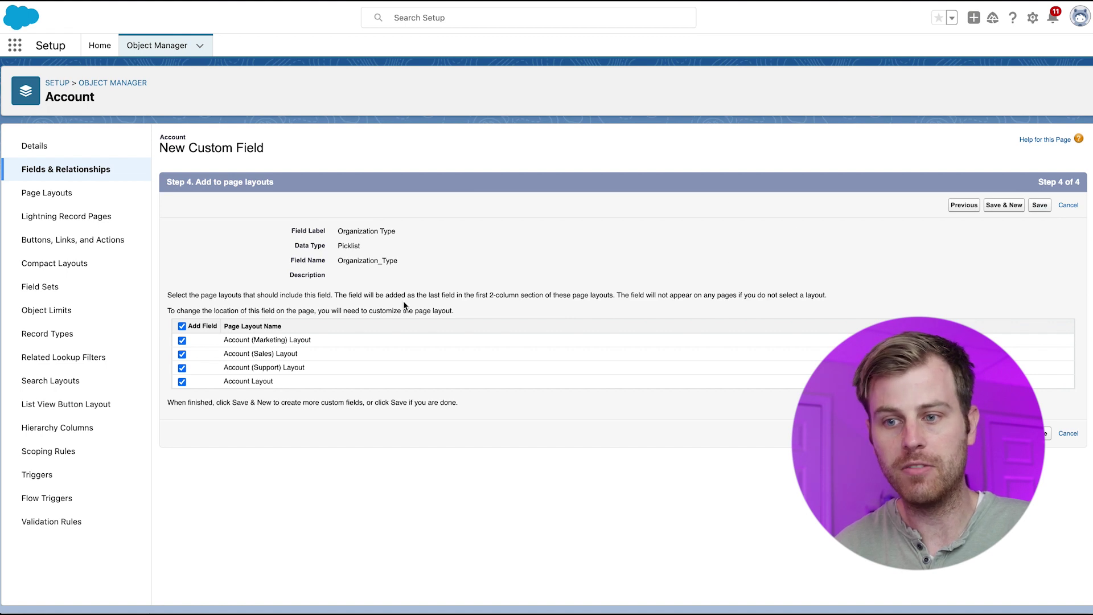
left_click(182, 353)
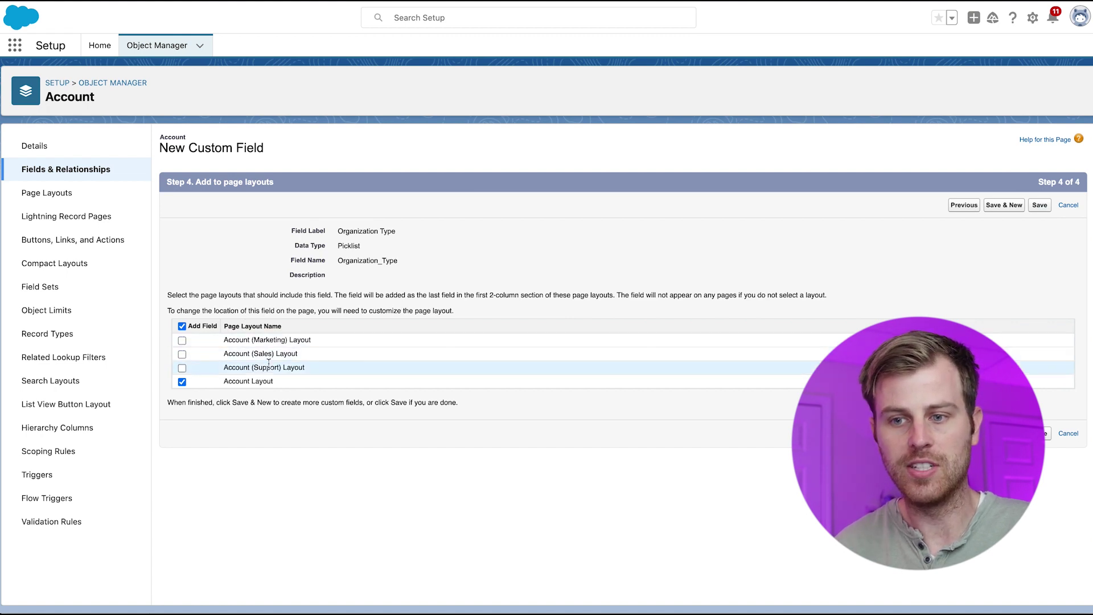
left_click(182, 368)
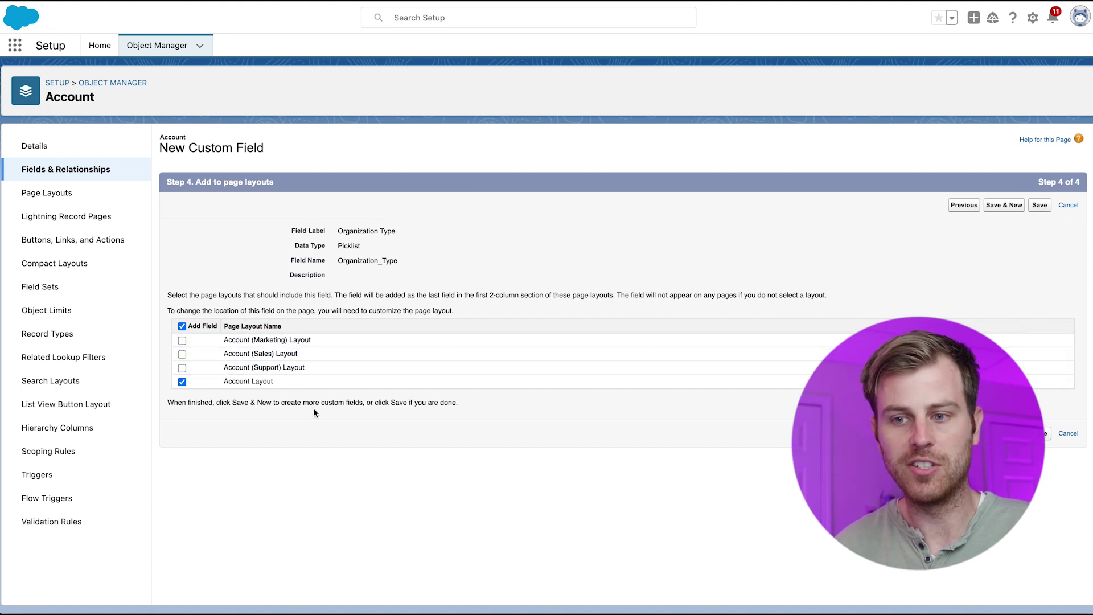
left_click(1038, 206)
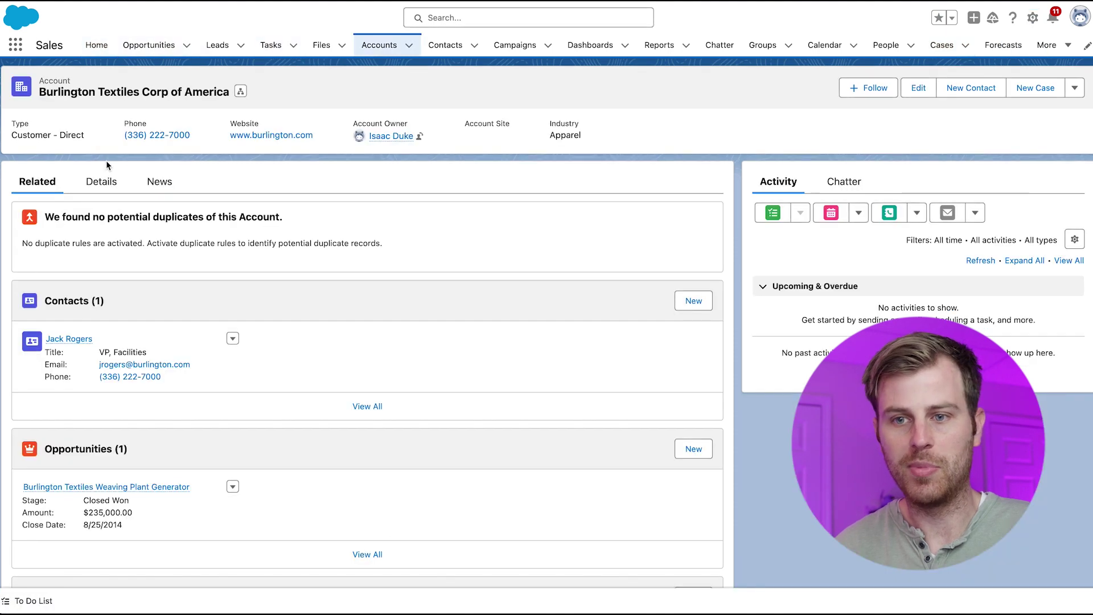
- Check that an account's Organization Type dropdown offers the three new values, without choosing one
left_click(101, 181)
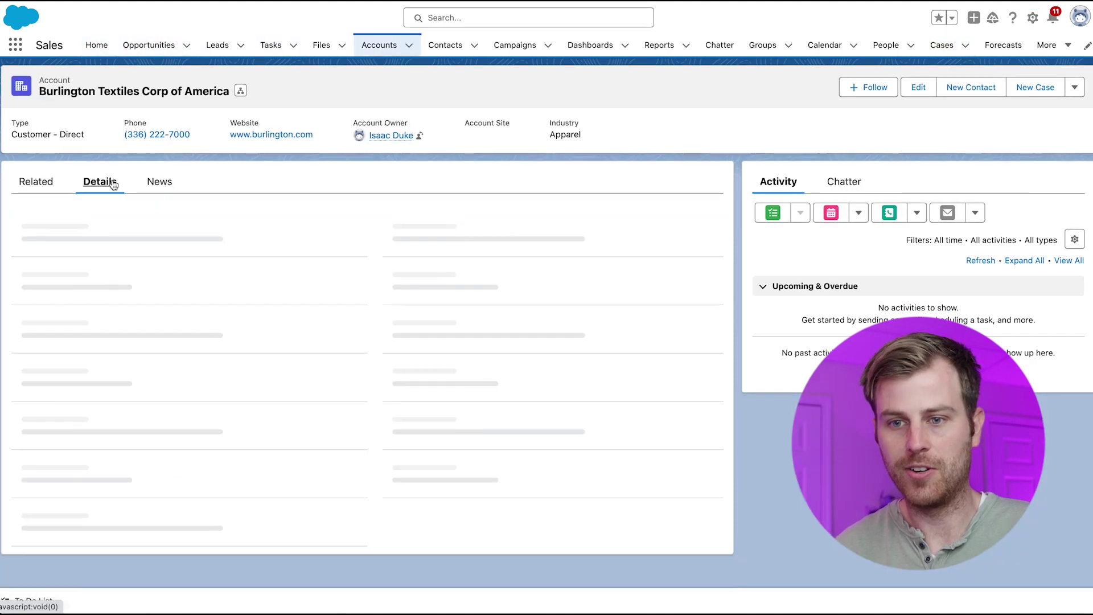
scroll(245, 319, "down", 4)
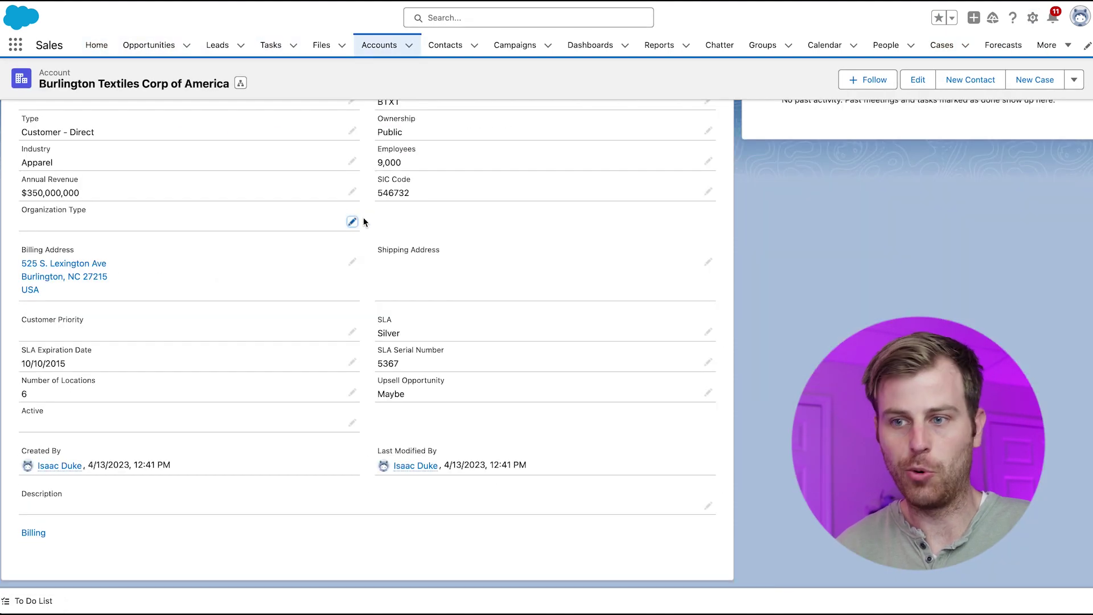
left_click(352, 223)
left_click(325, 239)
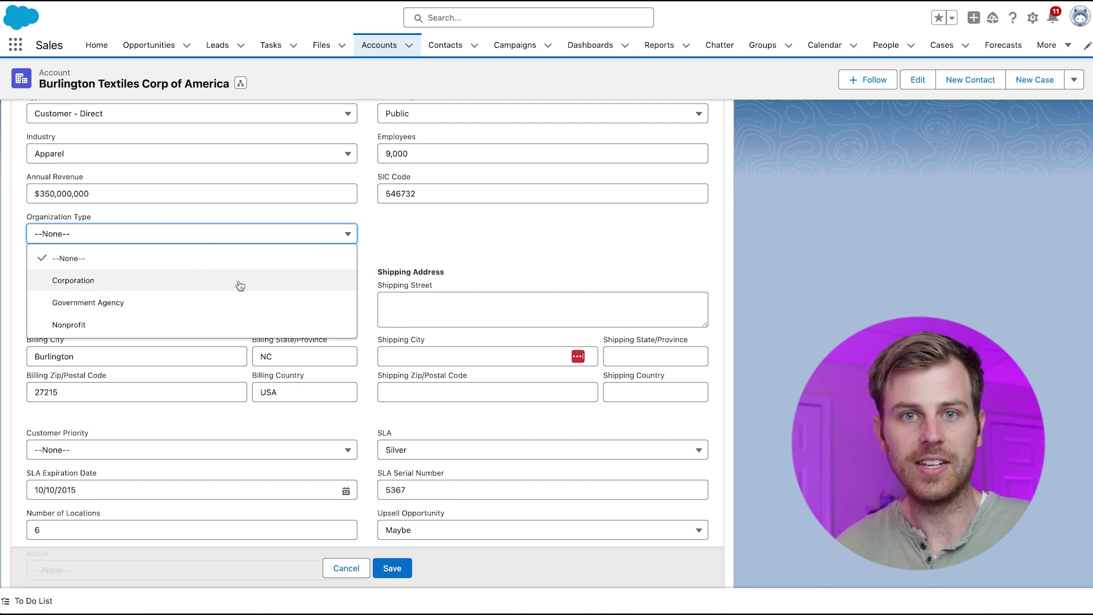
left_click(405, 238)
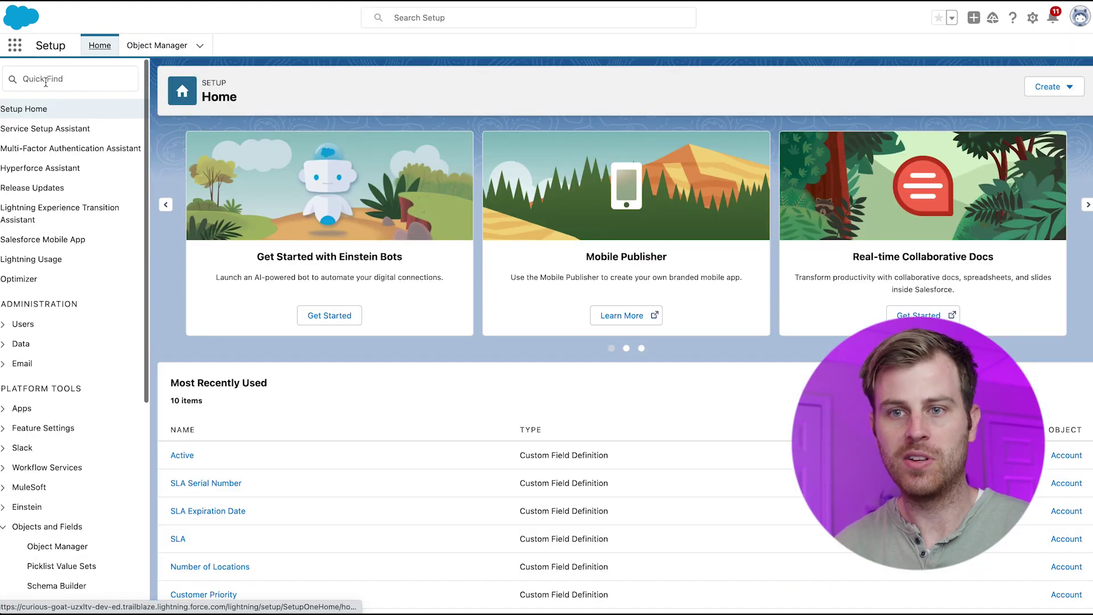
- Create a global value set labelled 'Organization Type' and paste in Nonprofit, Corporation and Government Agency
left_click(46, 80)
type("picklist")
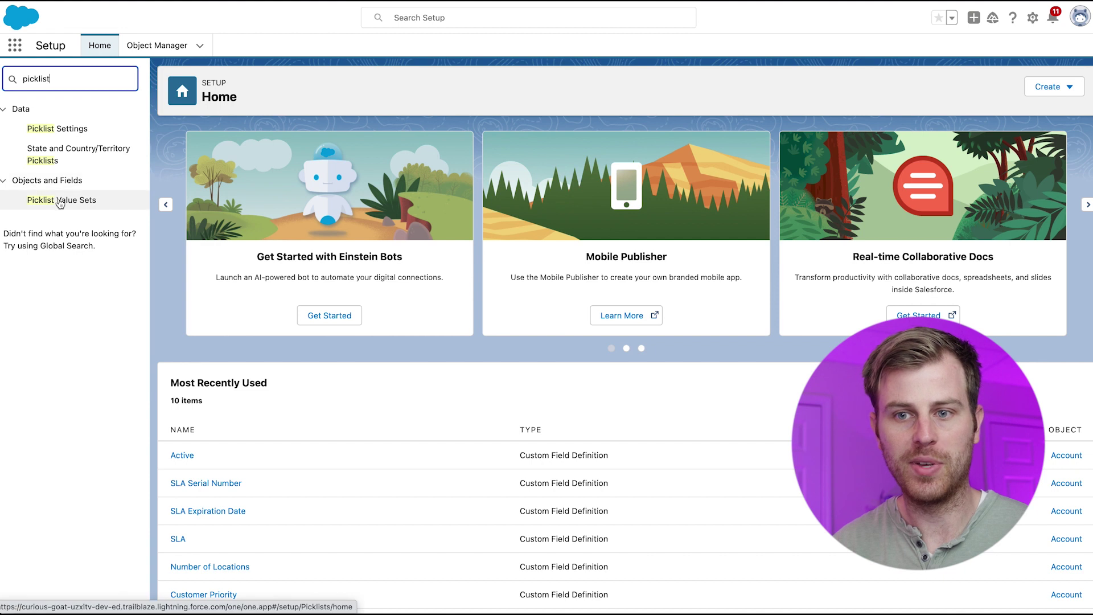
left_click(62, 202)
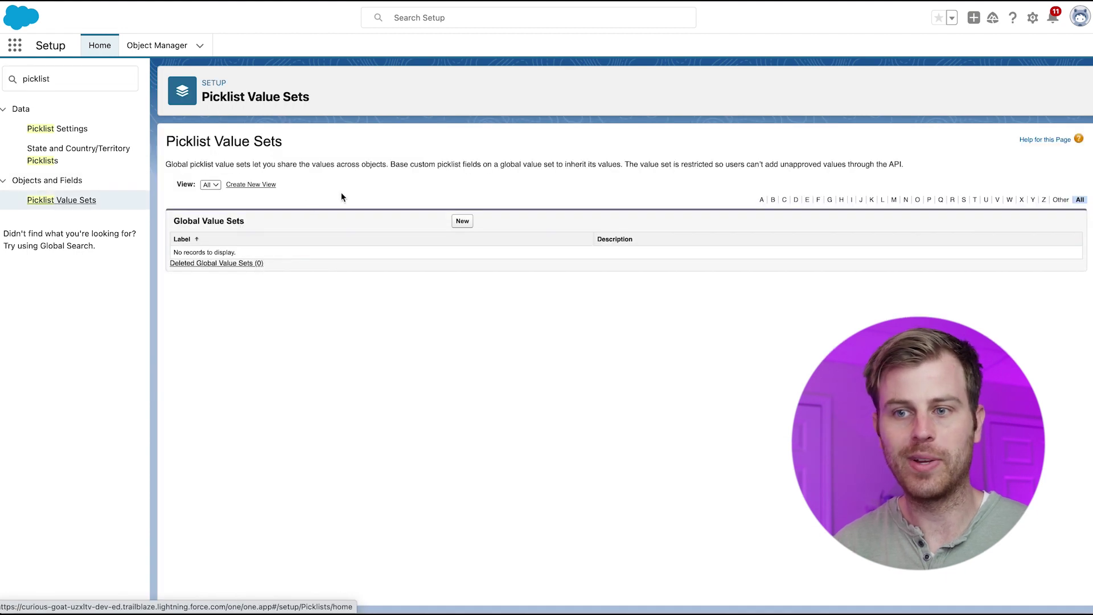
left_click(463, 221)
type("Organizat")
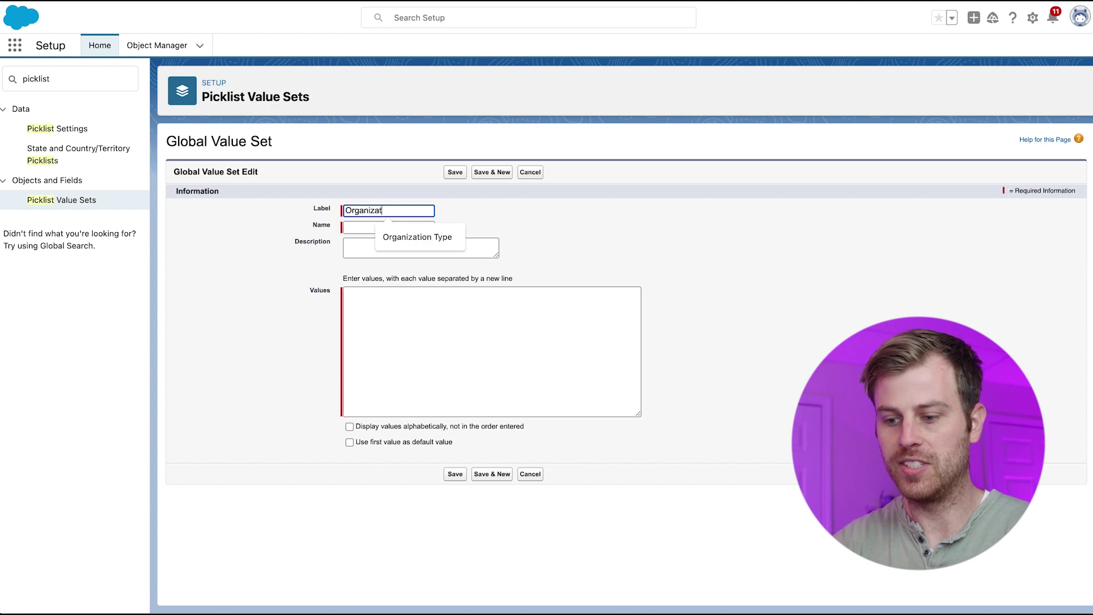
type("ion Type")
left_click(393, 329)
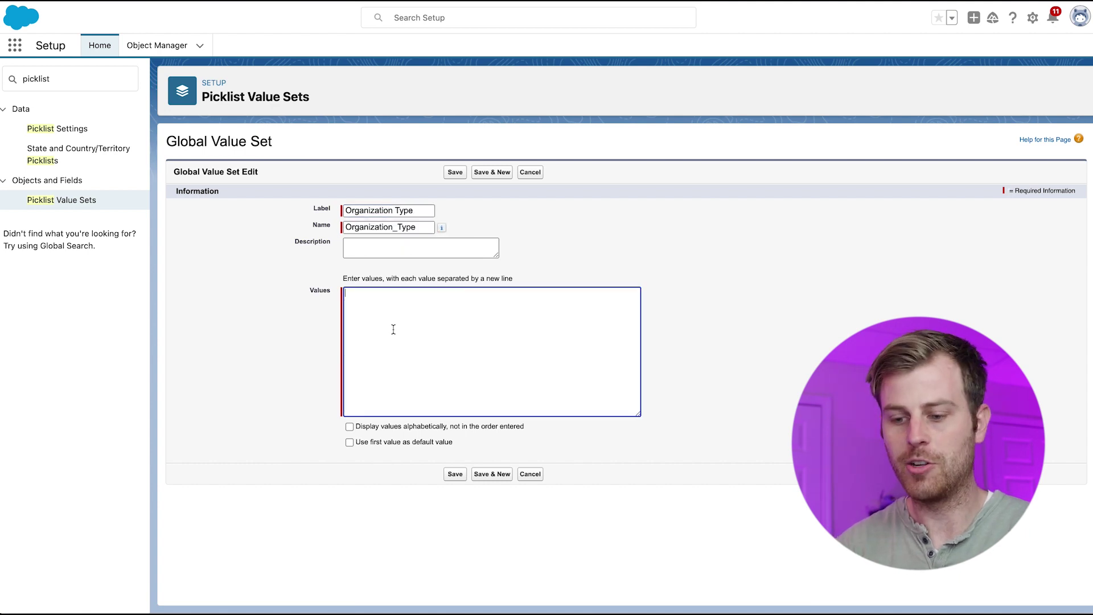
type("Nonprofit Corporation Government Agency")
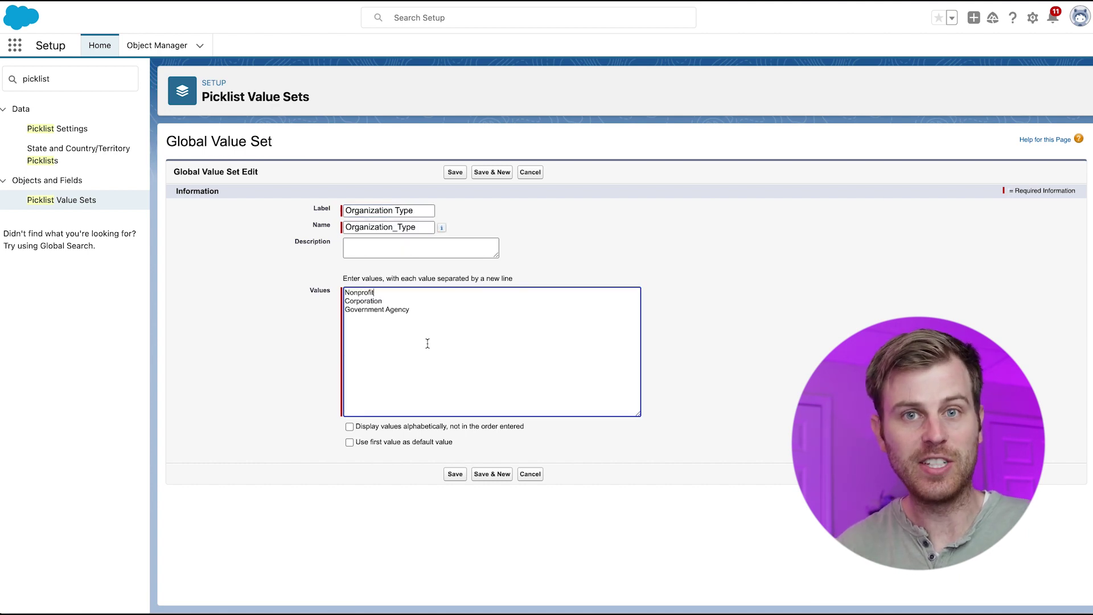